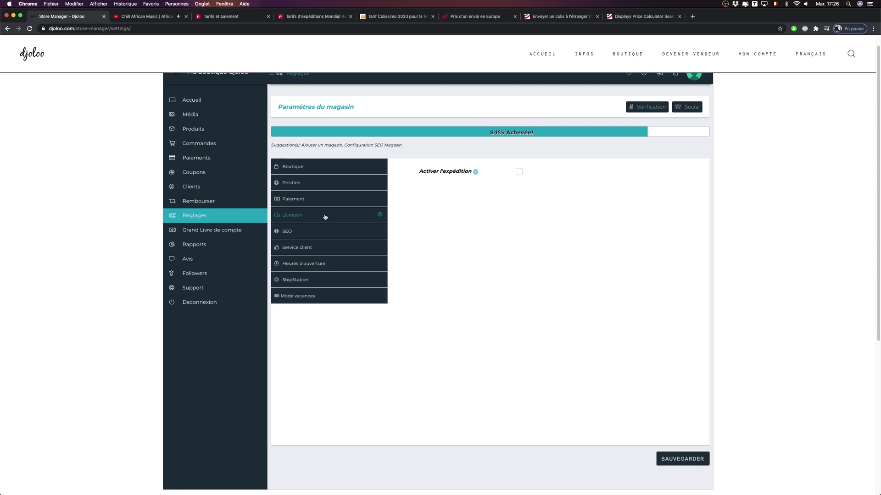
Enable shipping with a processing time of 1-2 business days and Shipping by Weight as the shipping type.
click(520, 175)
click(525, 187)
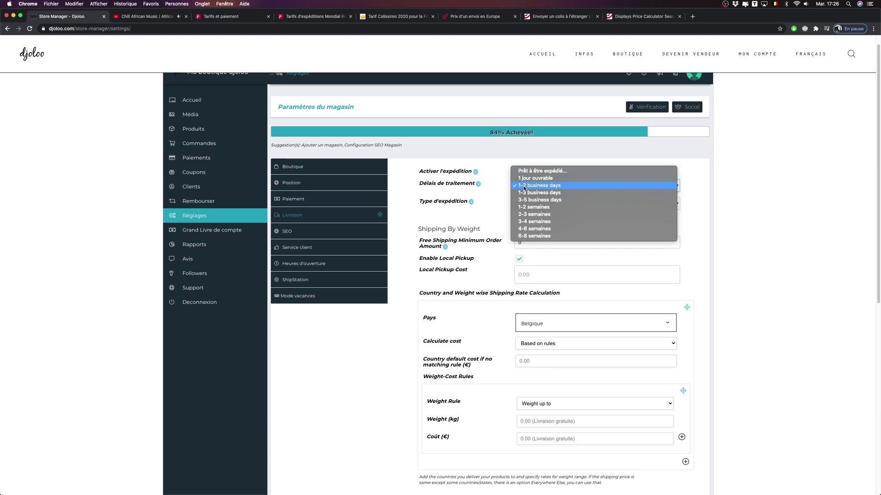
click(524, 186)
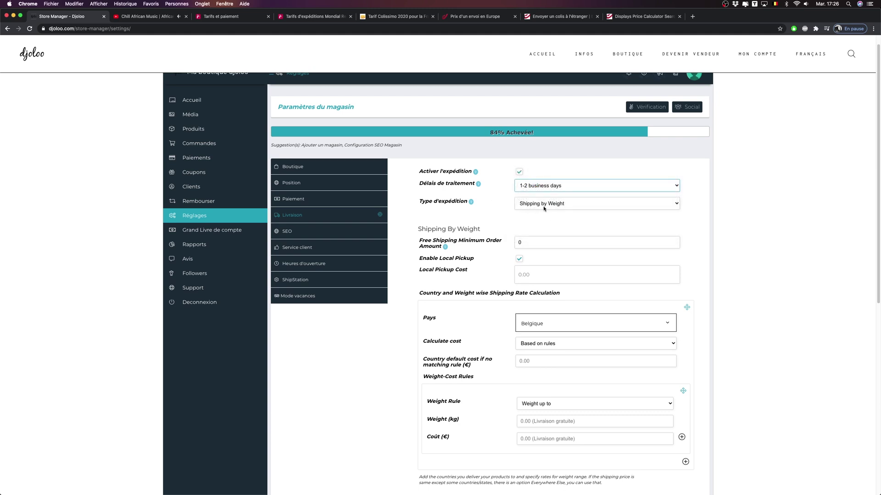
click(544, 209)
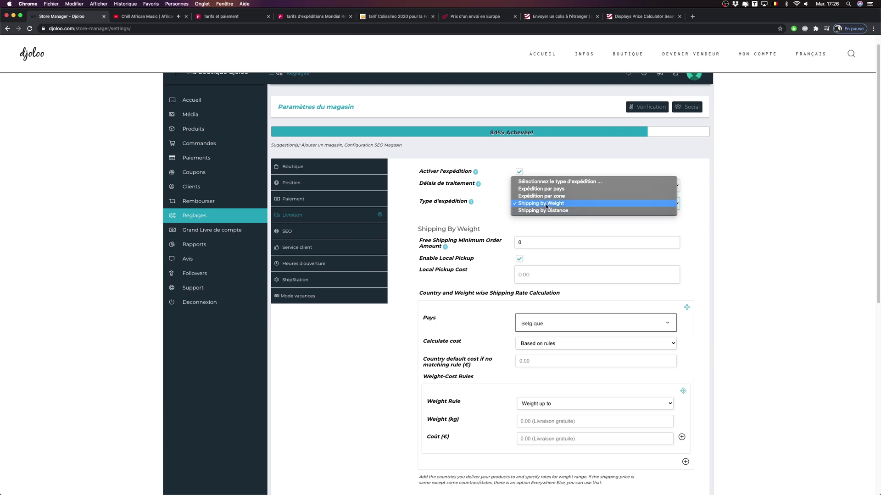
click(633, 203)
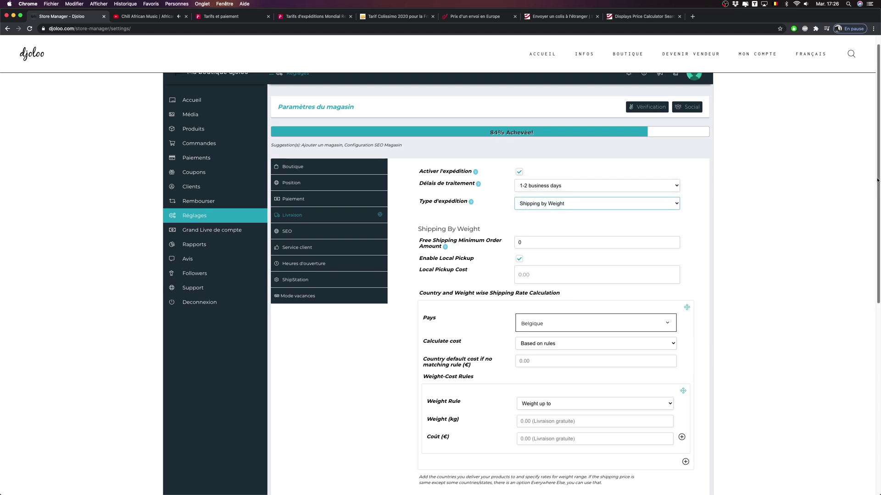
Check the shop's country in the Position settings, and return to the Livraison settings.
scroll(862, 202, down, 5)
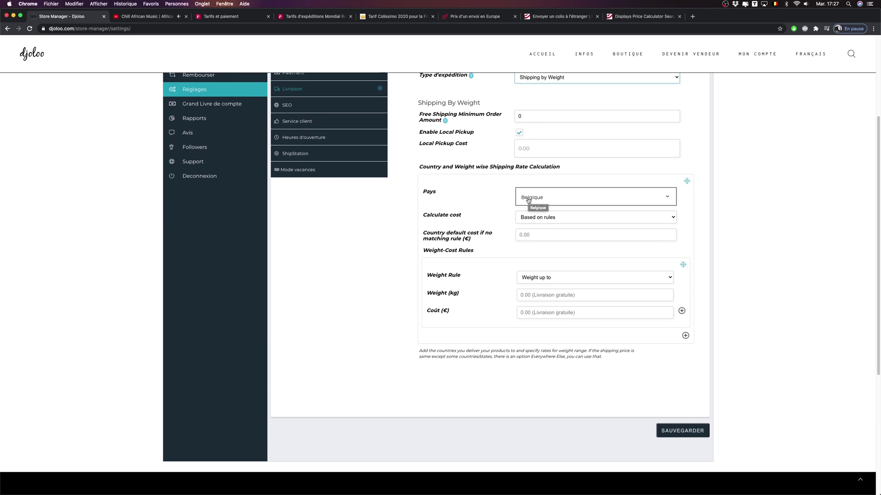
scroll(871, 164, up, 5)
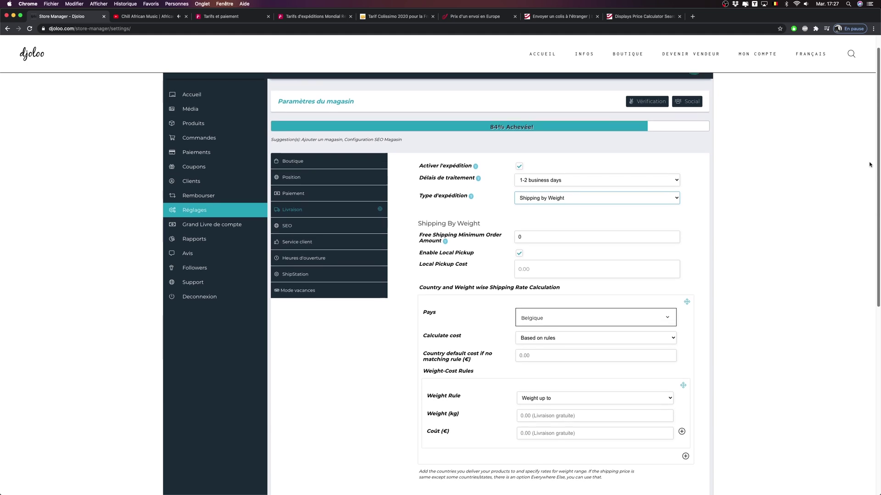
scroll(870, 164, down, 1)
click(293, 156)
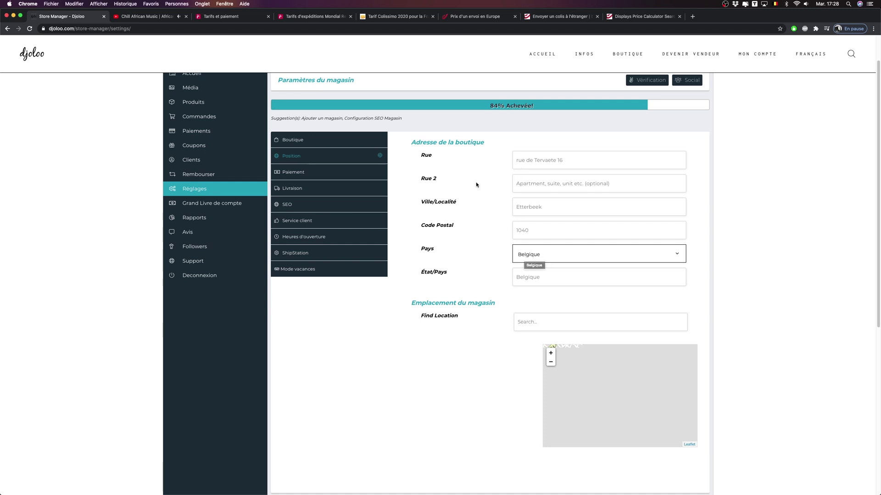
click(296, 190)
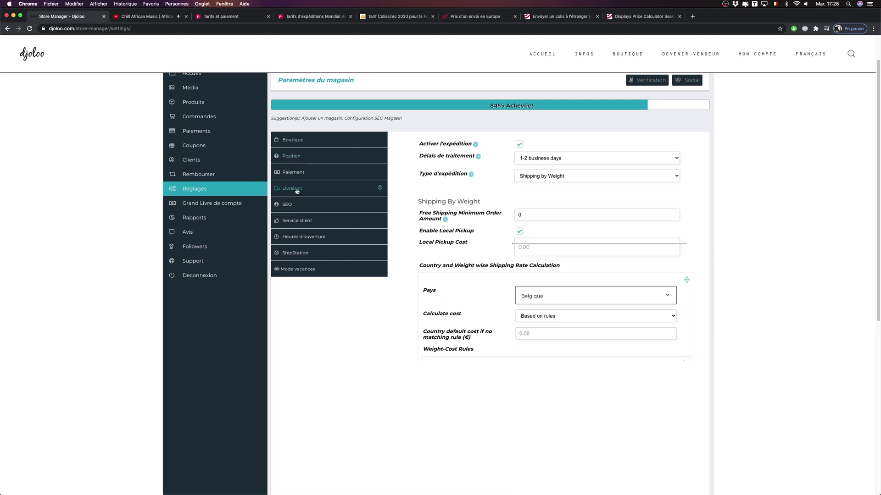
Keep Shipping by Weight as the shipping type and Belgique as the country of the first rate block.
click(550, 178)
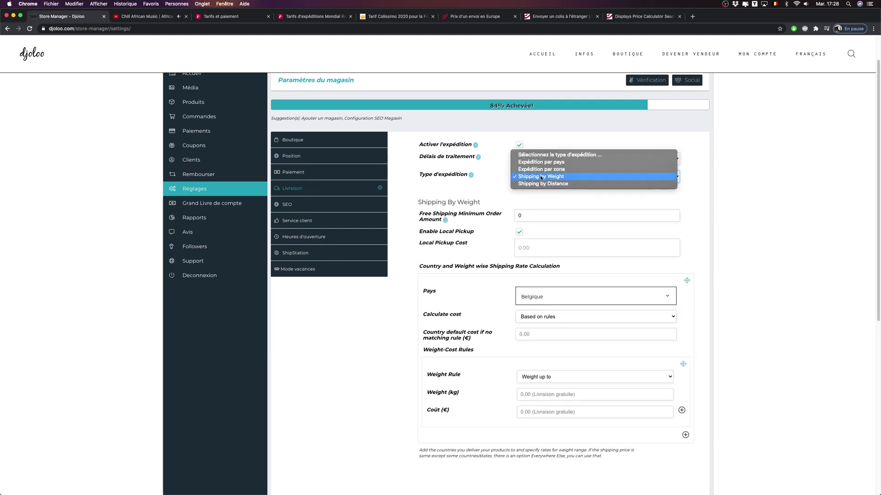
click(541, 176)
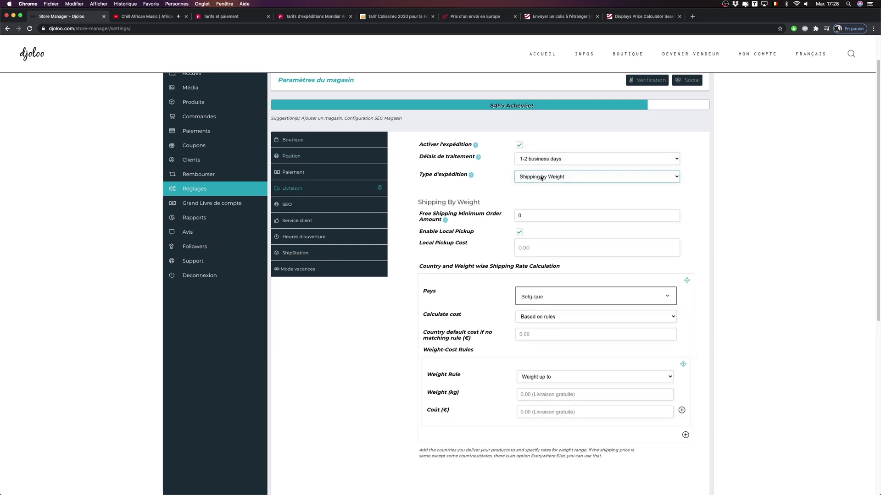
click(533, 299)
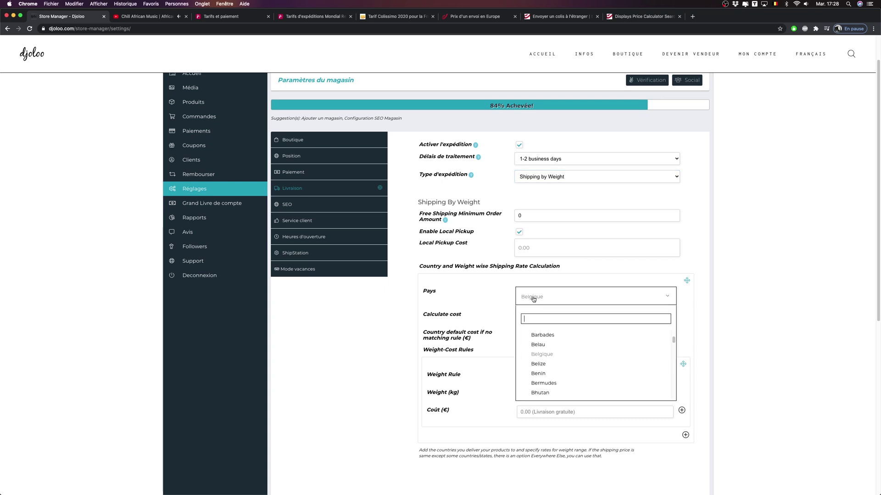
click(532, 299)
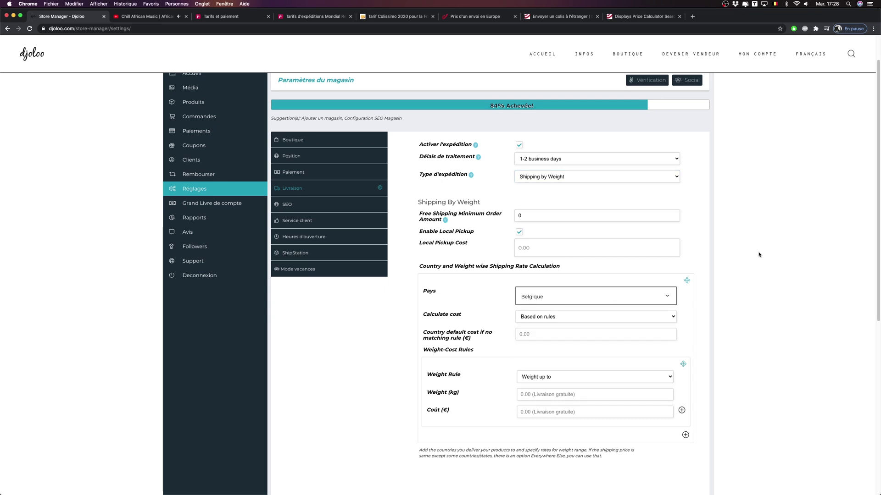
Add a second country block to the weight-based shipping rates and set its country to France.
scroll(863, 280, down, 3)
scroll(862, 280, down, 1)
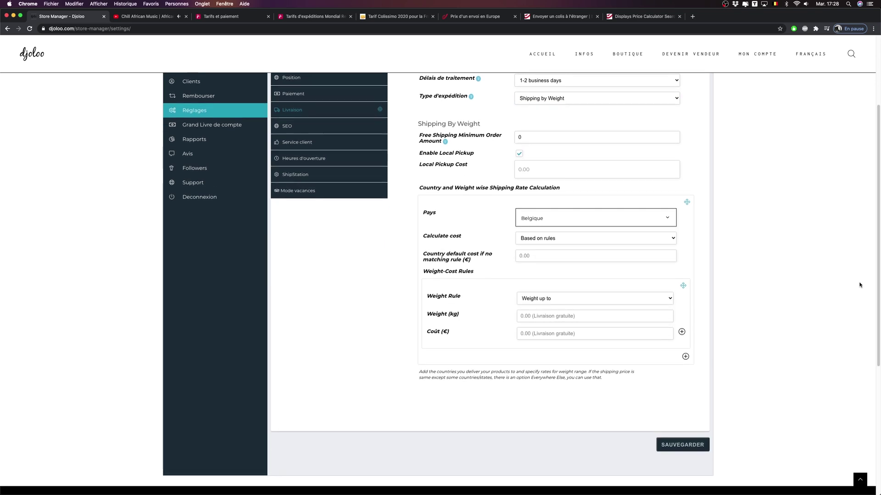
scroll(876, 278, up, 3)
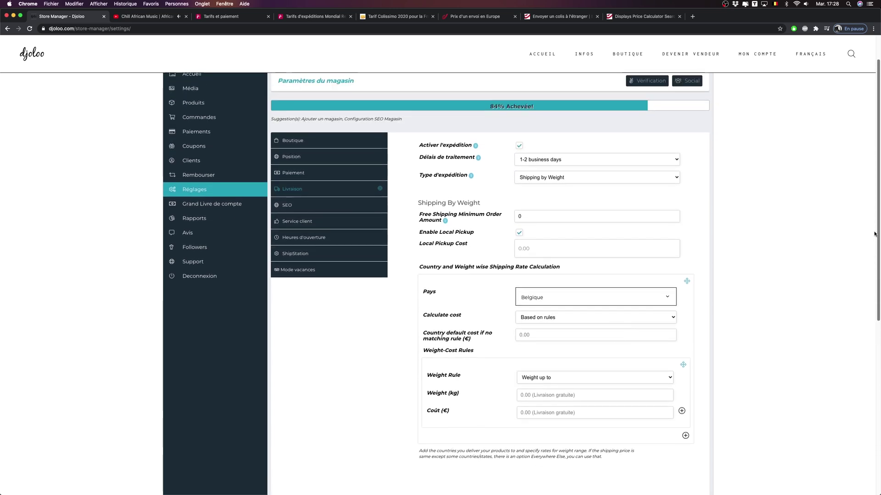
scroll(556, 265, down, 1)
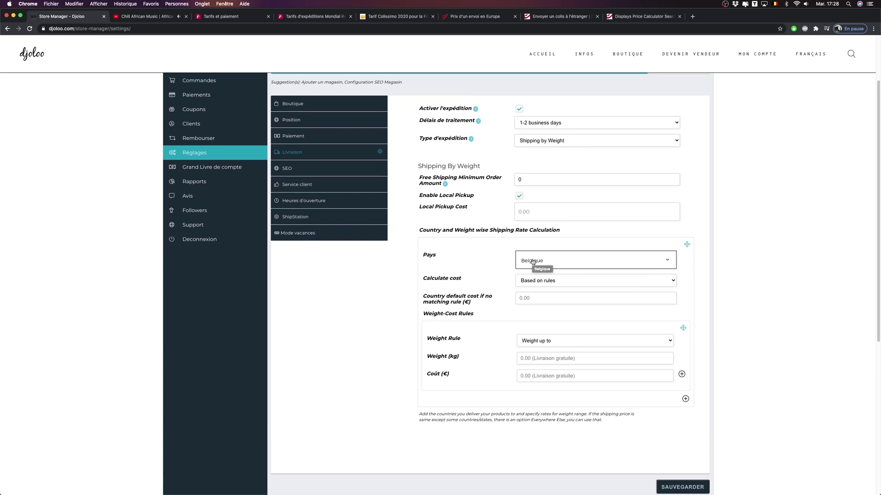
scroll(870, 305, down, 1)
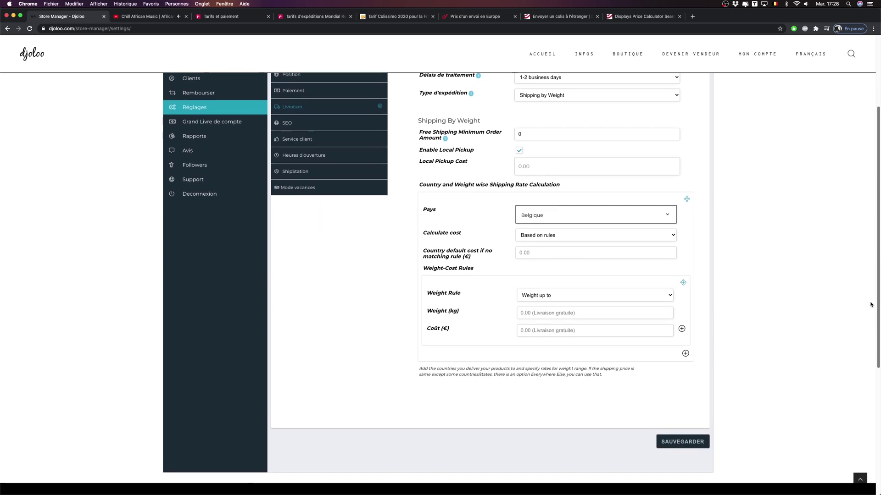
click(686, 356)
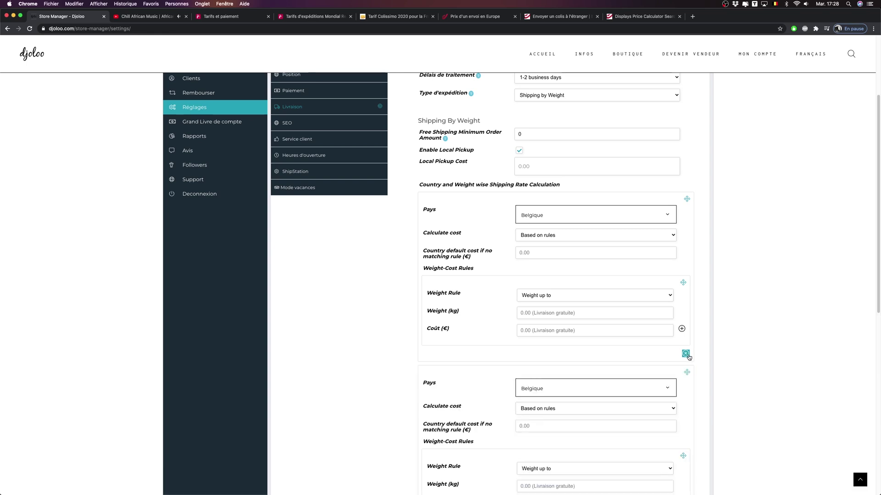
scroll(863, 309, down, 4)
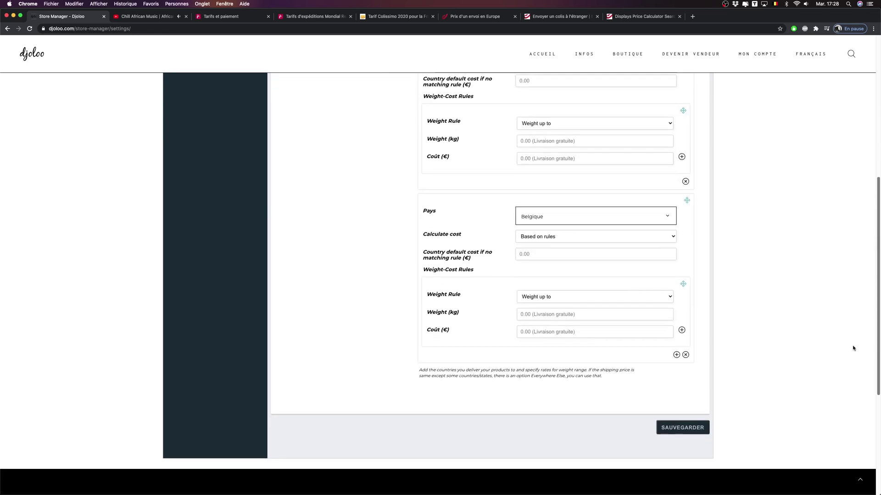
click(533, 217)
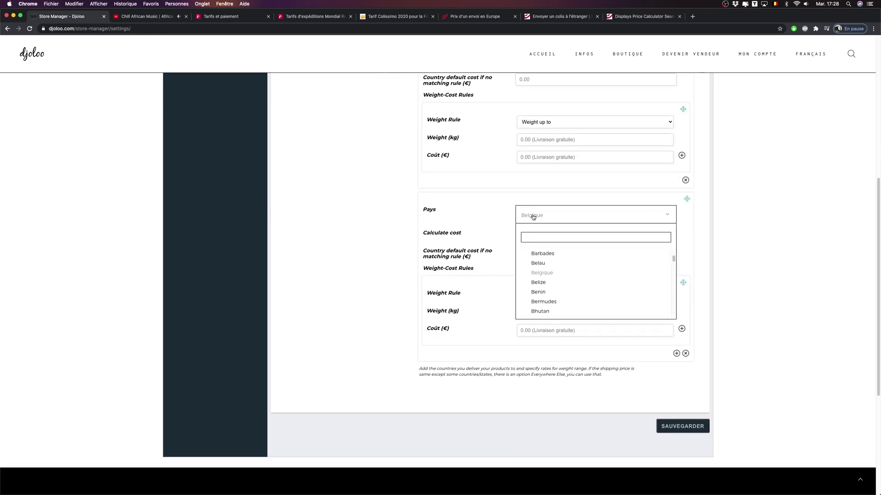
text(fr)
click(545, 277)
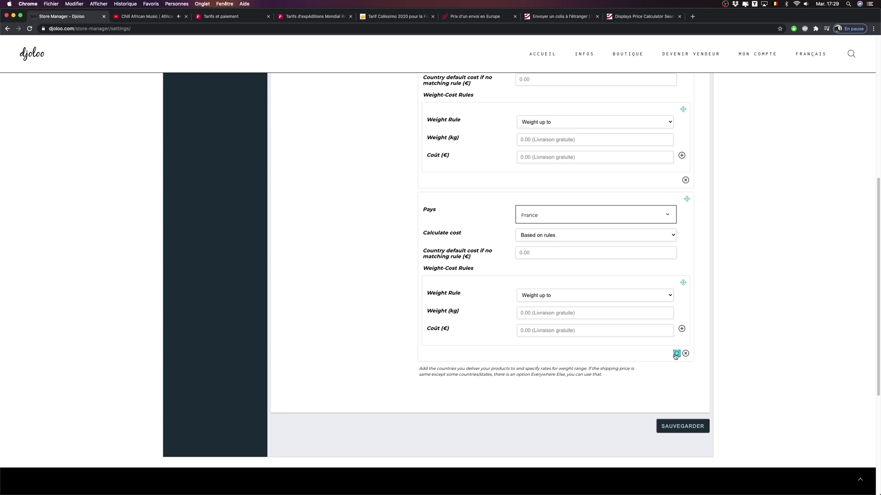
Add a third country block below France and set its country to Italie.
click(676, 353)
click(553, 390)
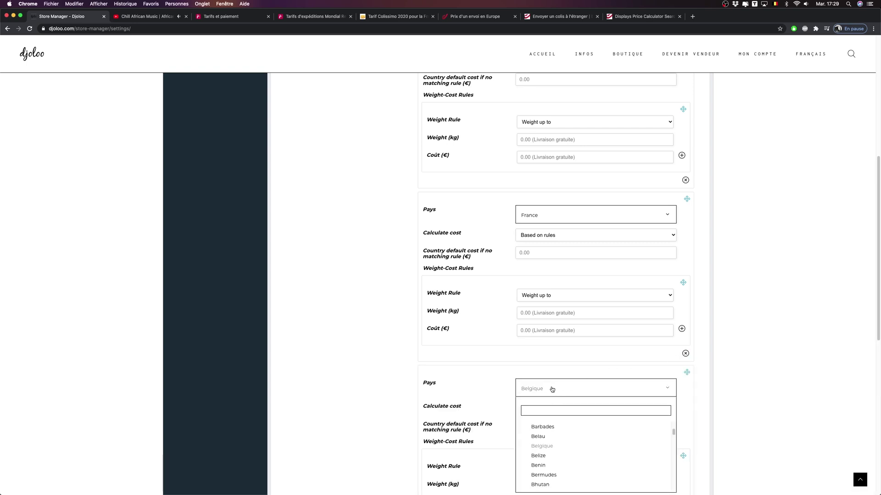
text(ita)
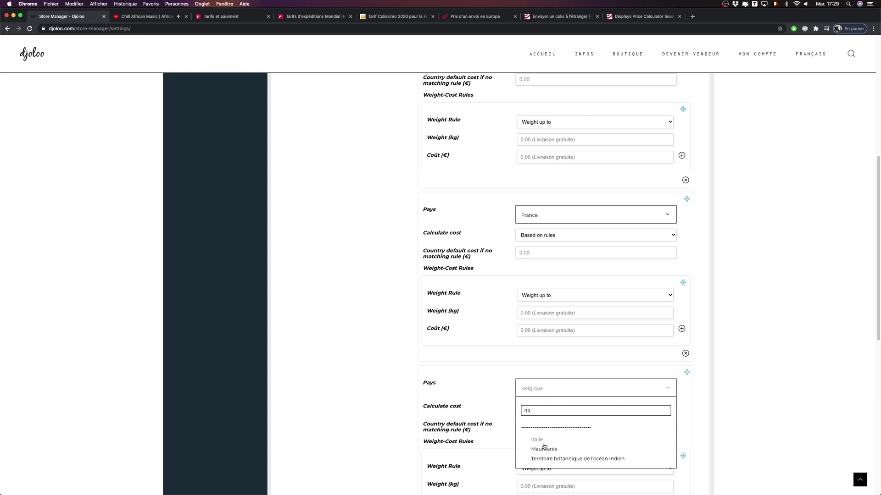
click(544, 441)
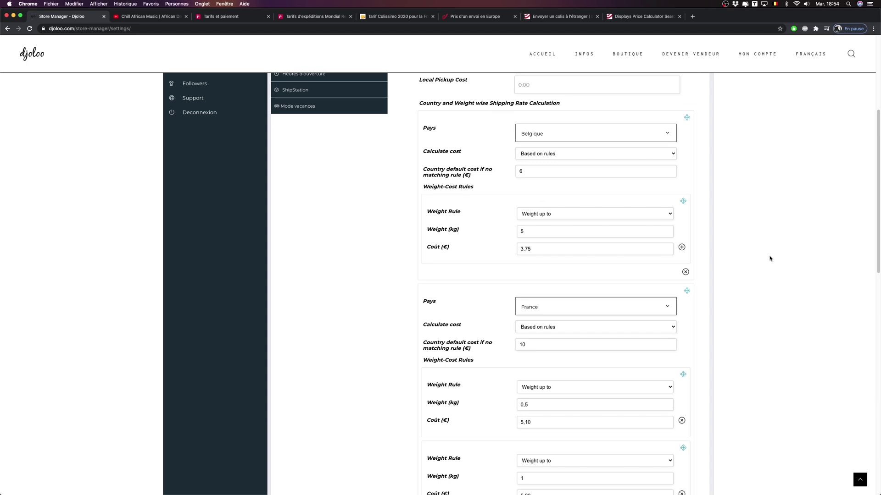
Compare the Belgique rule's weight and cost with the 5 KG row of the Mondial Relay rate table, and return to the store settings.
scroll(797, 250, up, 3)
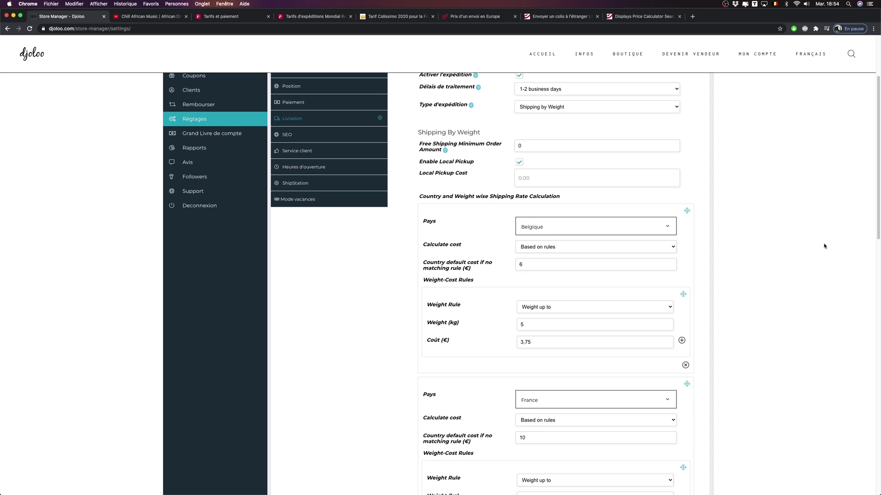
click(521, 324)
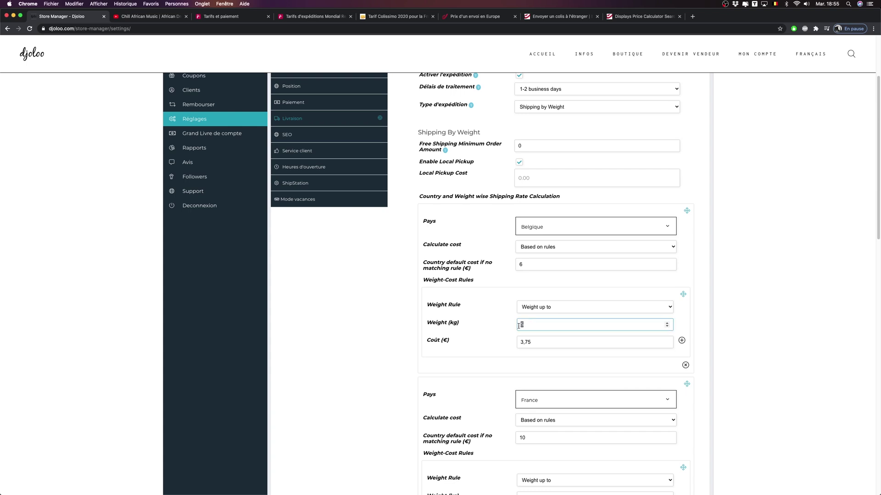
drag(533, 342, 519, 342)
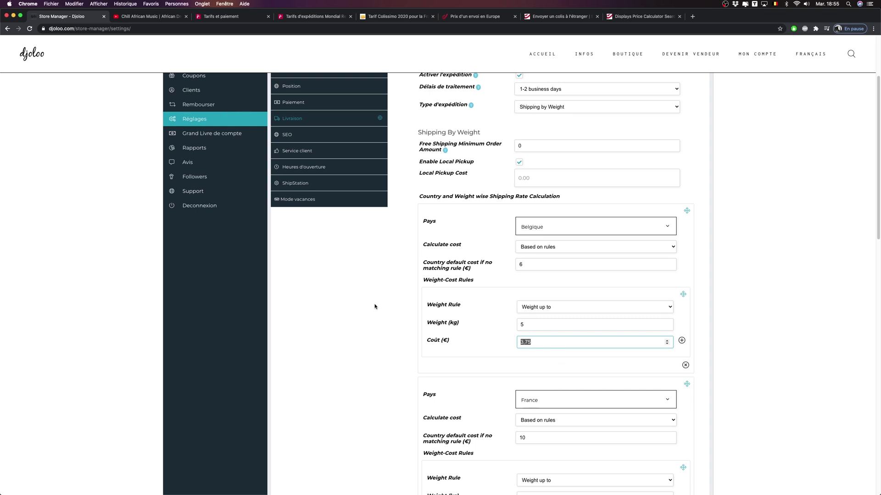
click(239, 16)
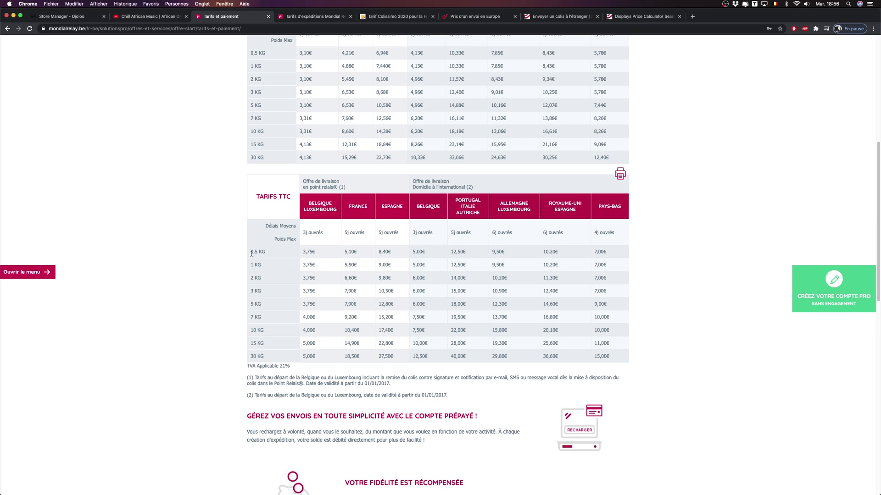
double_click(253, 304)
click(79, 17)
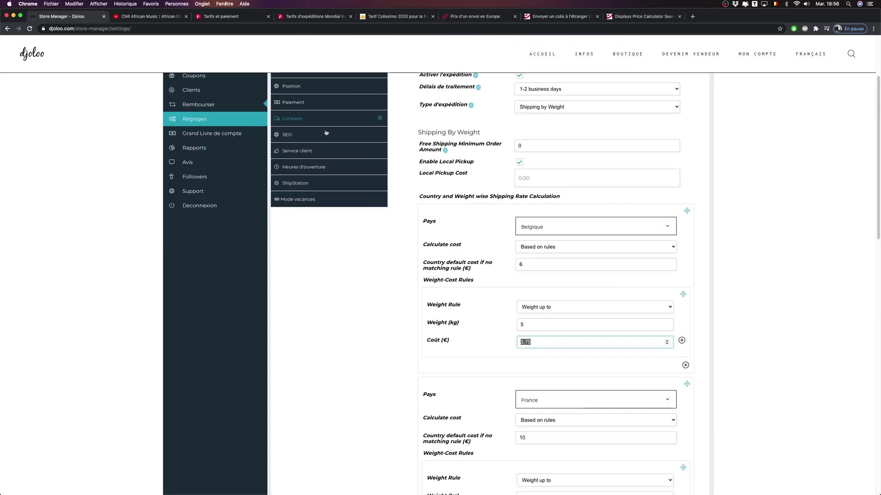
Review the Belgique block's default cost and the weight and cost of its weight rule.
click(527, 268)
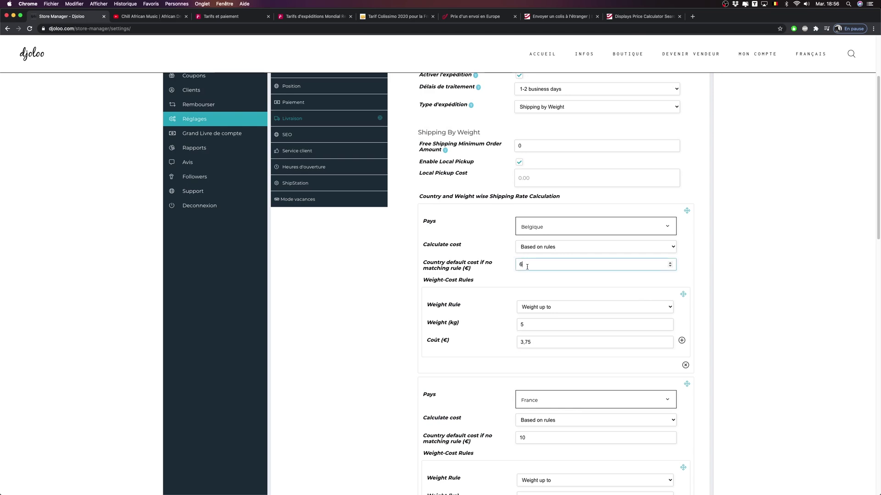
click(526, 326)
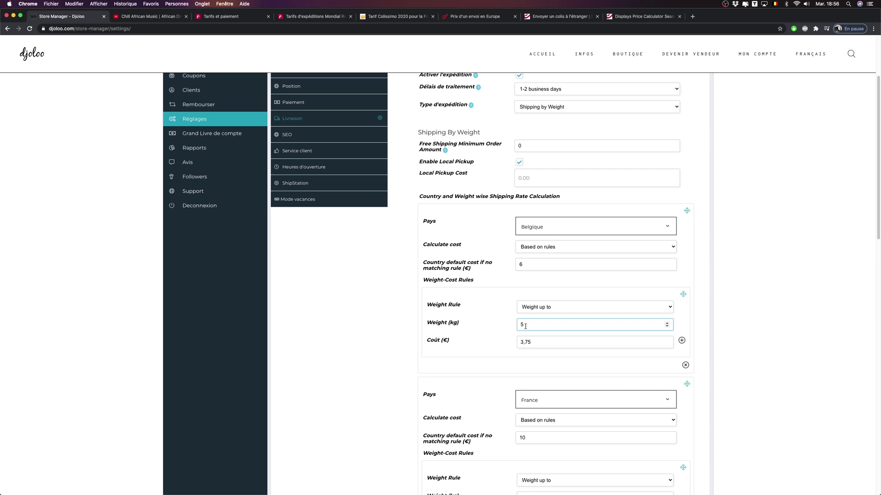
double_click(524, 325)
drag(537, 342, 518, 339)
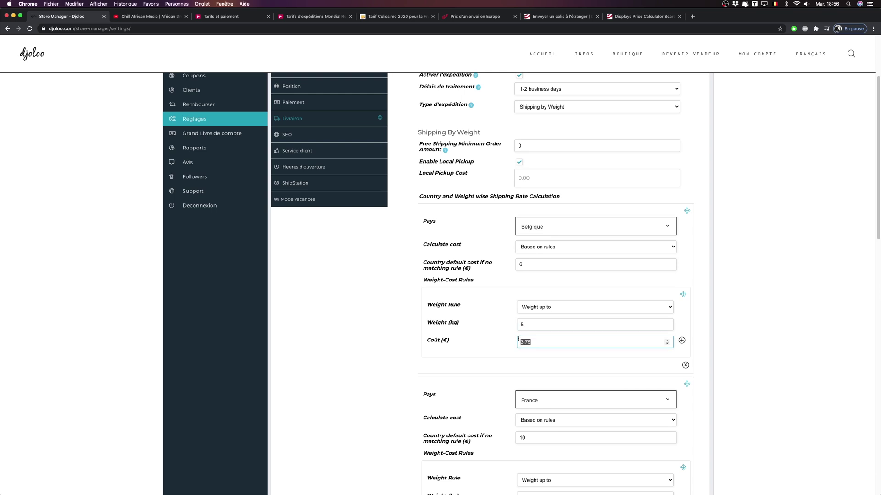
text(3)
click(533, 326)
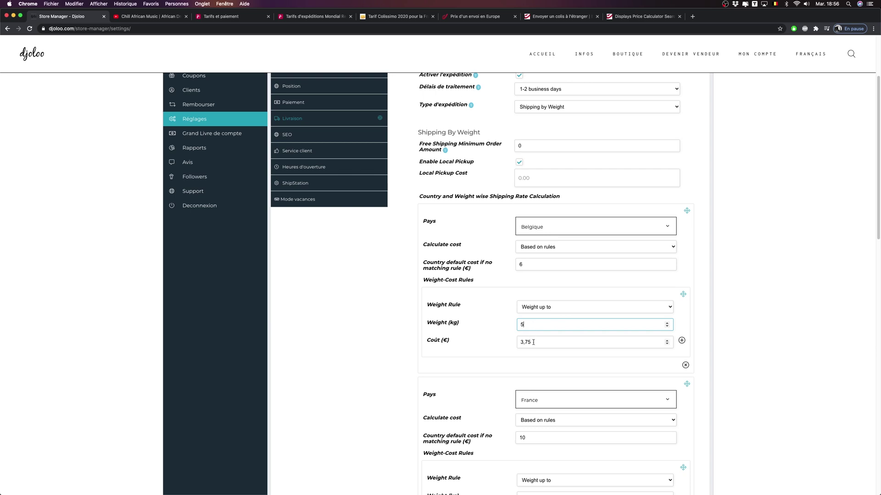
mouse_move(533, 342)
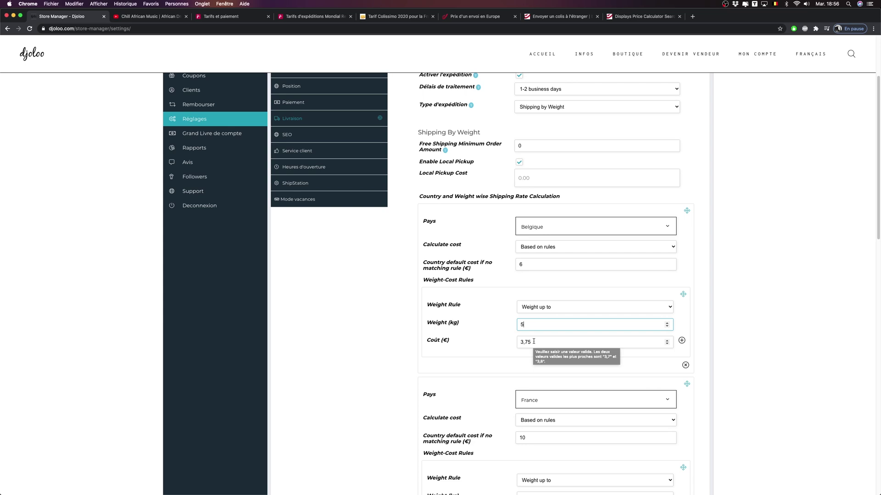
Compare the France block's weight rules with the France column of the Mondial Relay TTC rate table, and return to the store settings.
drag(876, 235, 875, 272)
scroll(800, 287, down, 1)
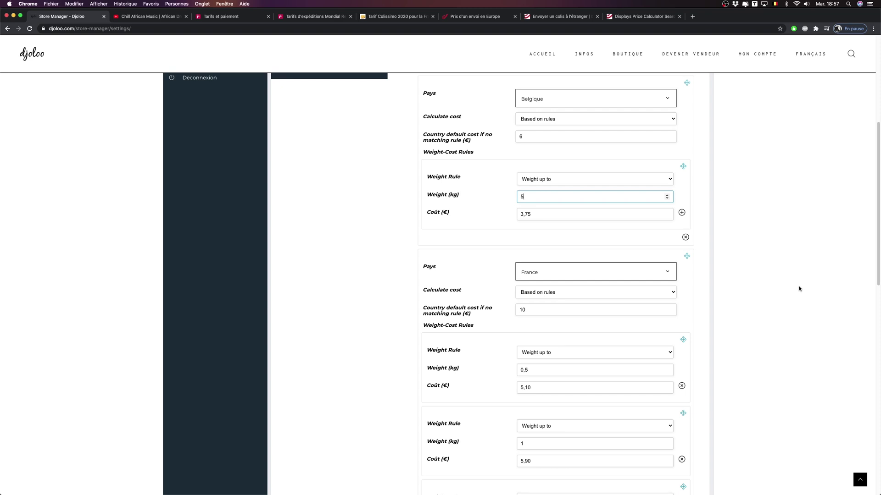
click(229, 17)
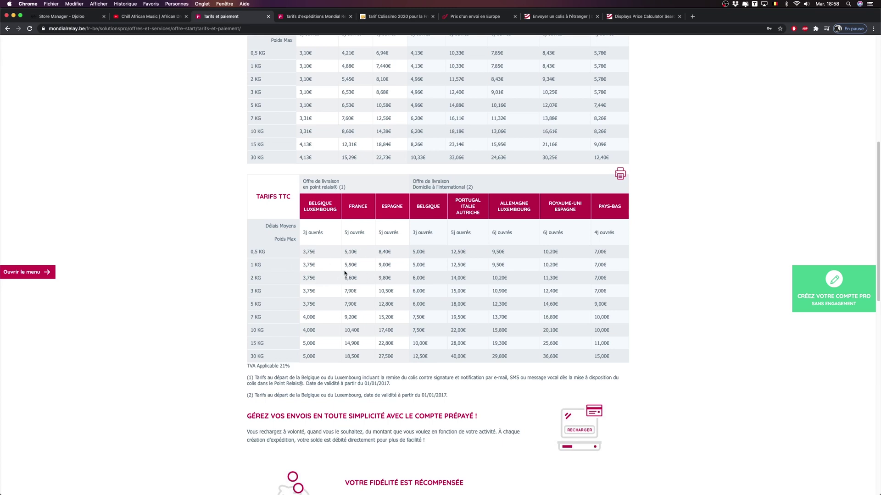
click(74, 17)
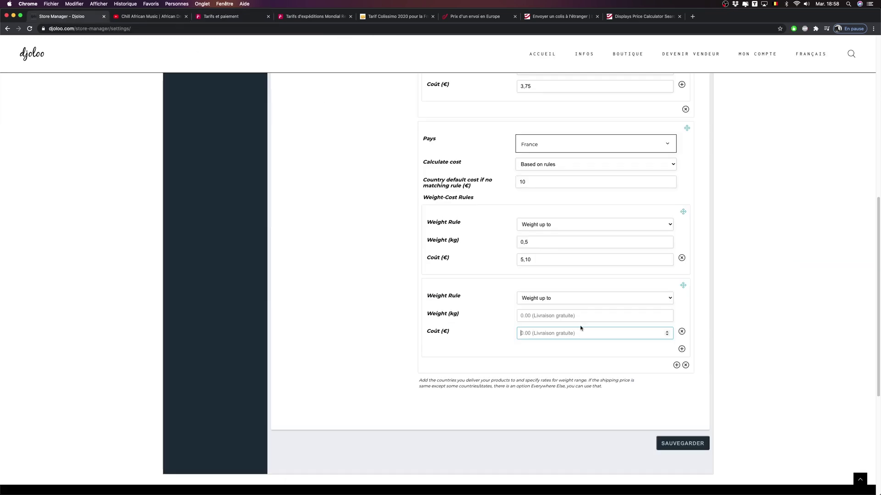
Set the second France weight rule to a weight of 1 kg and a cost of 5,90 €.
click(543, 318)
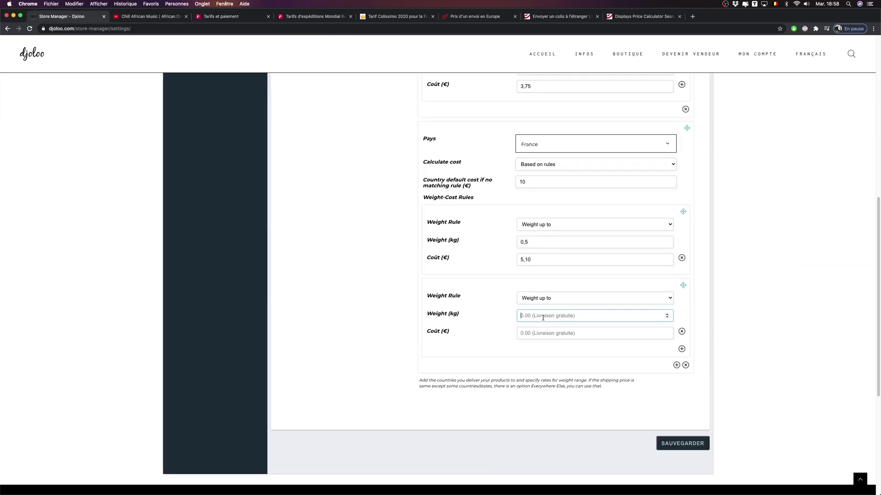
text(1)
click(538, 329)
text(5,90)
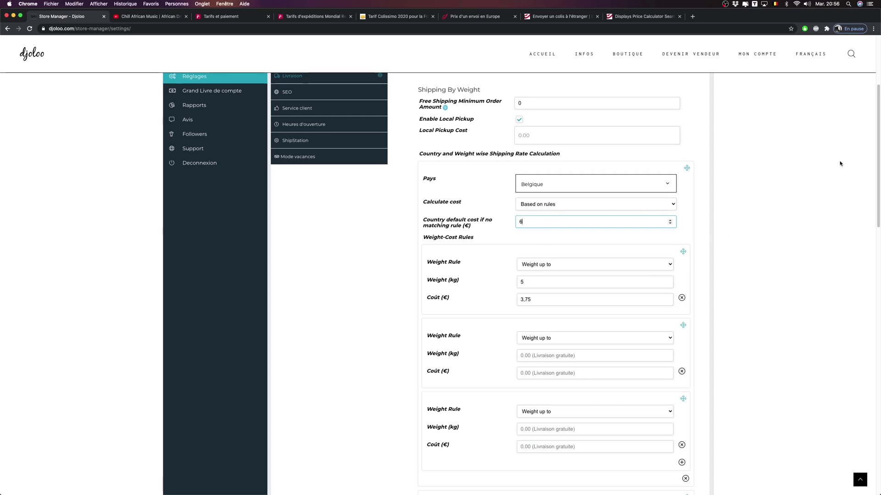
Review the default cost for no matching rule in the Belgique, France and Canada blocks, along with their weight rules.
scroll(857, 183, down, 8)
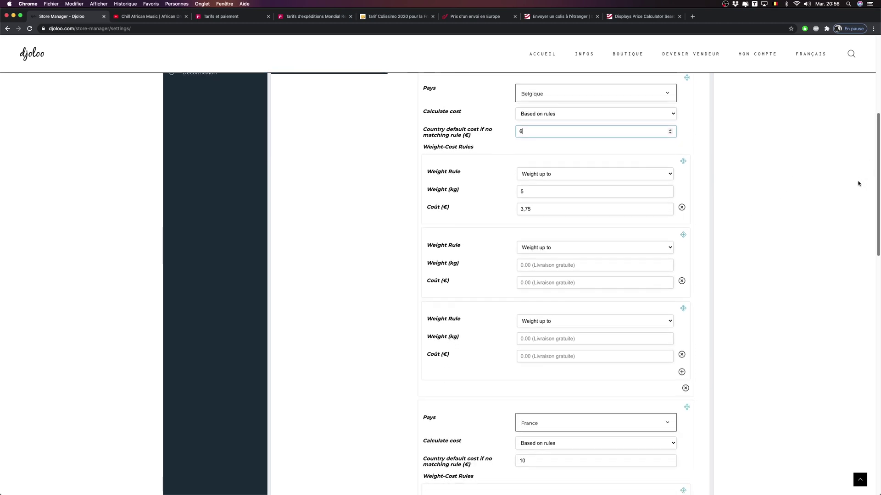
scroll(802, 260, down, 1)
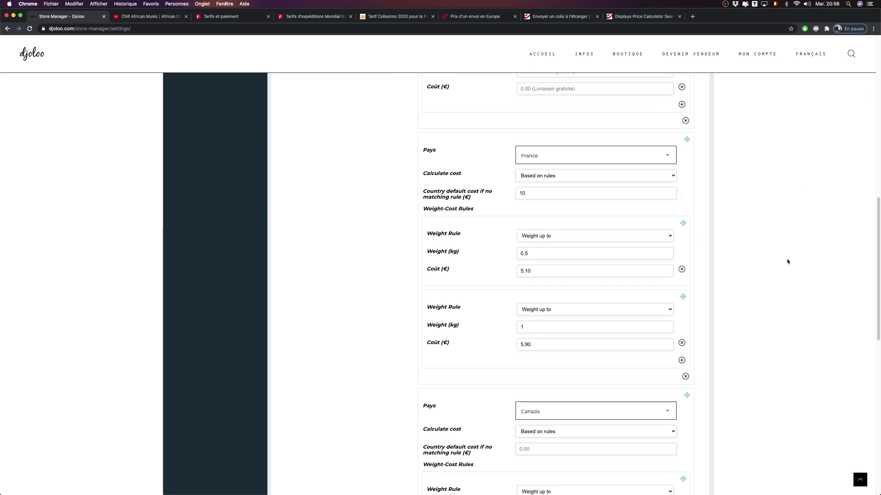
click(532, 192)
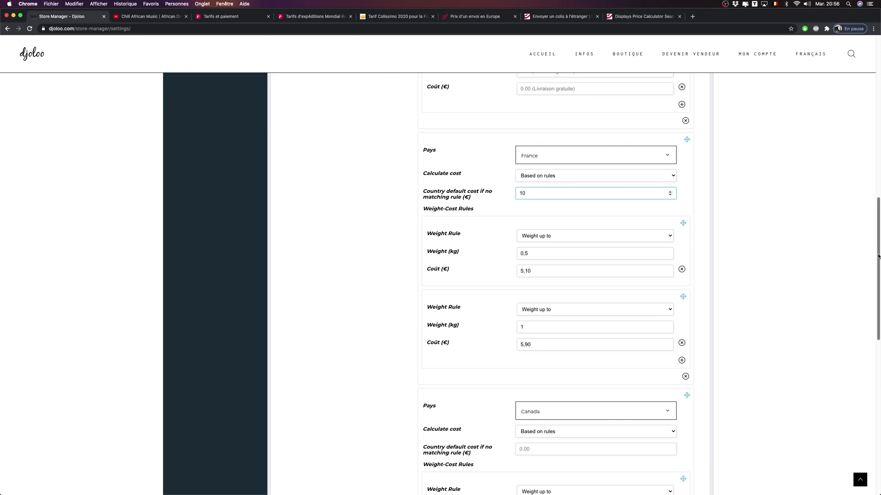
scroll(854, 308, down, 5)
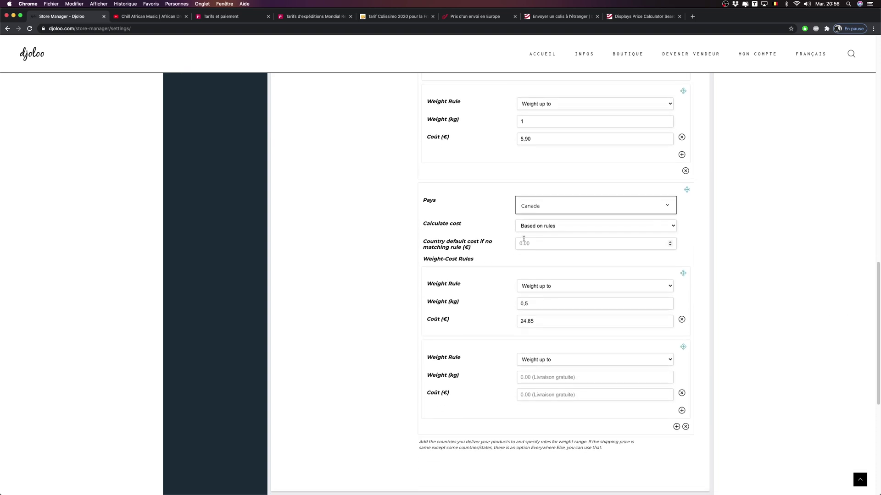
click(523, 239)
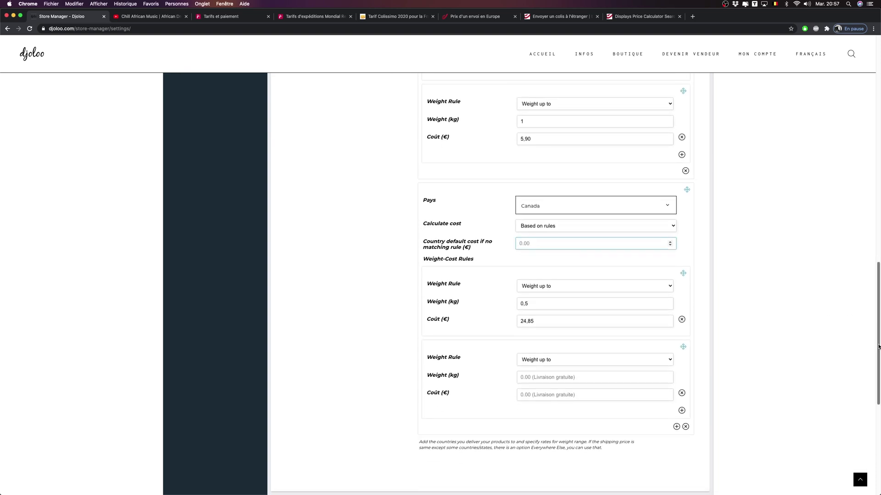
scroll(842, 230, up, 7)
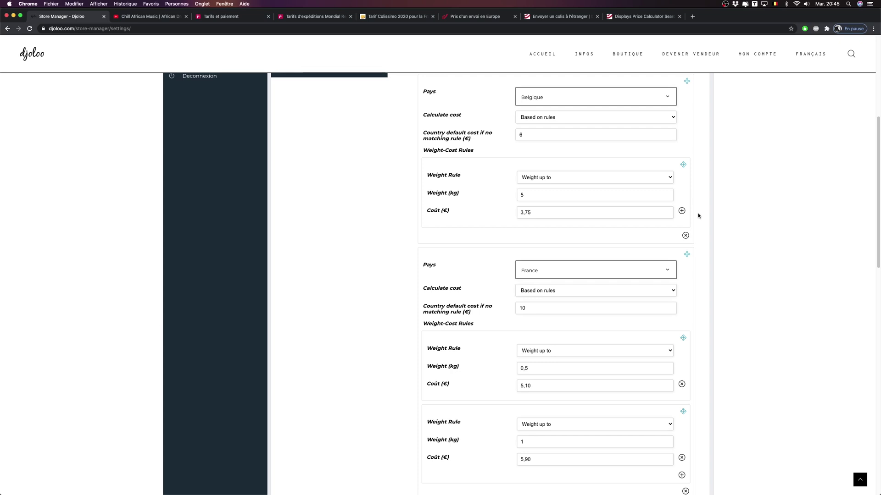
Add a second weight-cost rule to the Belgique block and go through its empty weight and cost fields.
click(682, 211)
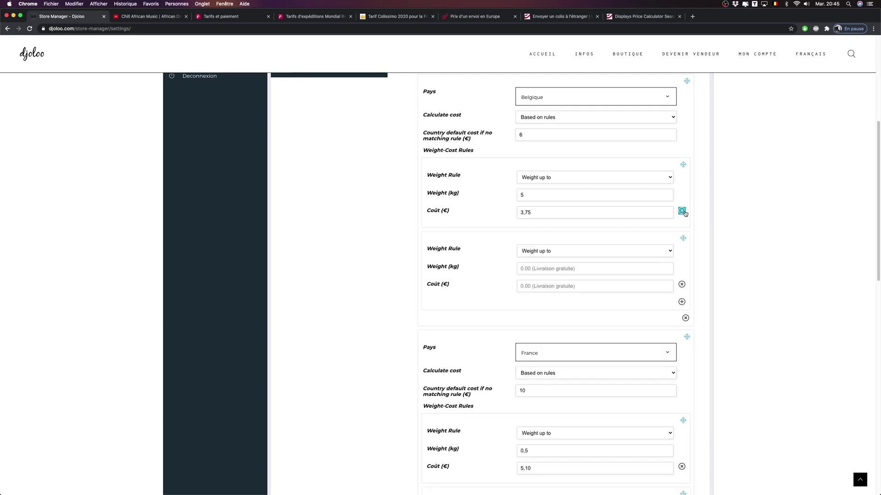
click(553, 270)
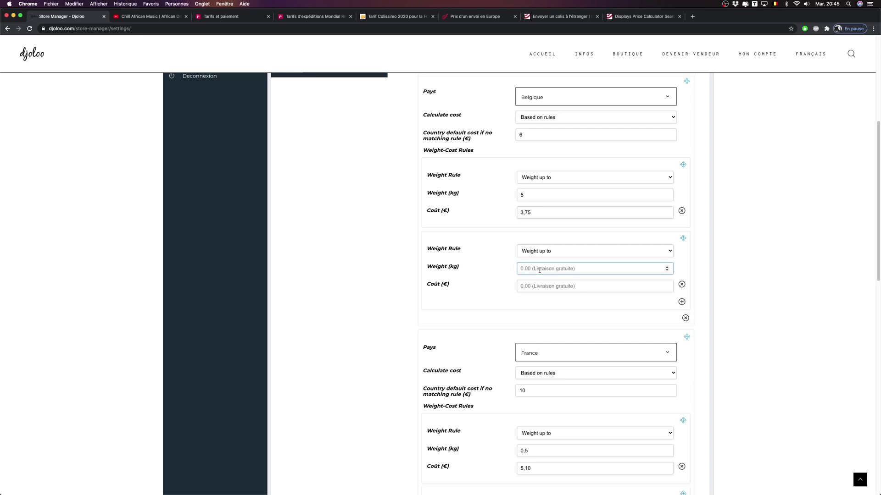
click(539, 286)
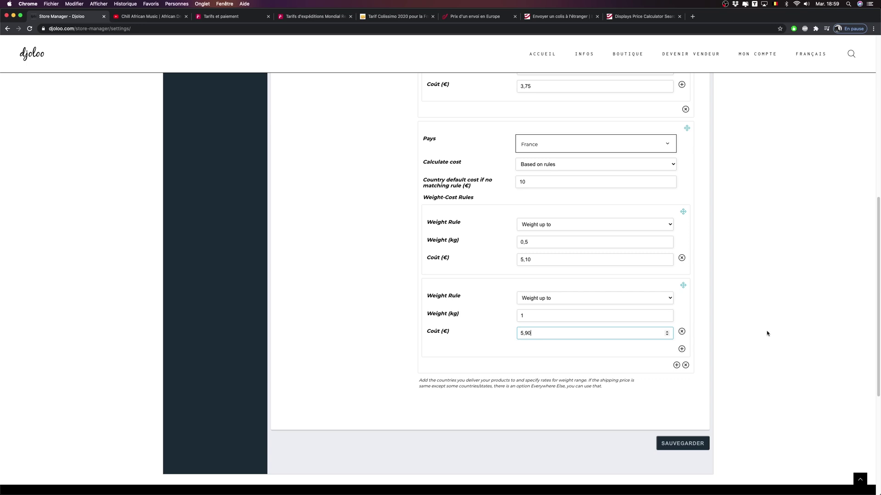
Save the store's weight-based shipping settings.
click(685, 444)
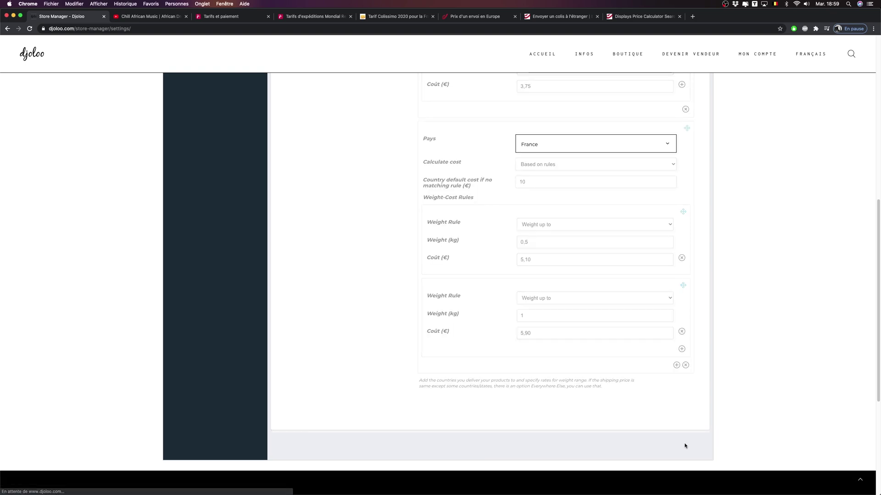